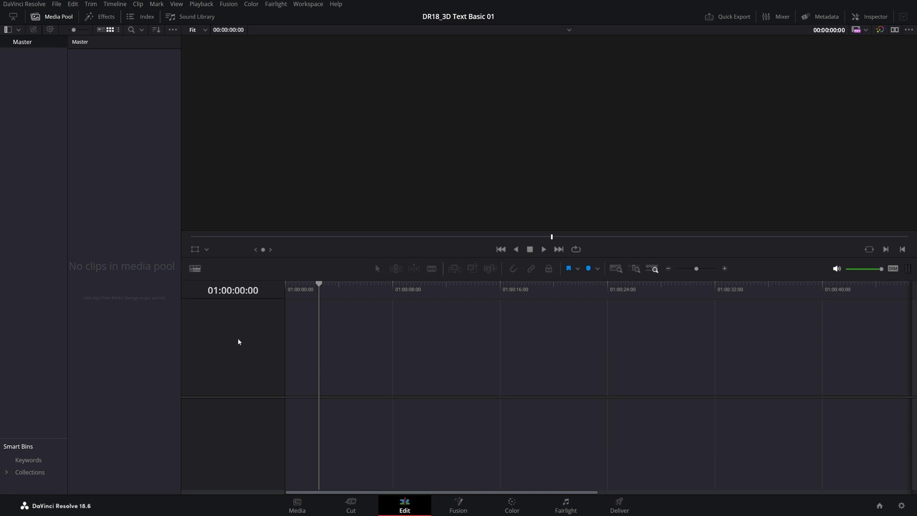
# Step: Open the Fusion page, add a Text 3D node, and space it well apart from the MediaOut1 node in the node graph
pyautogui.click(459, 504)
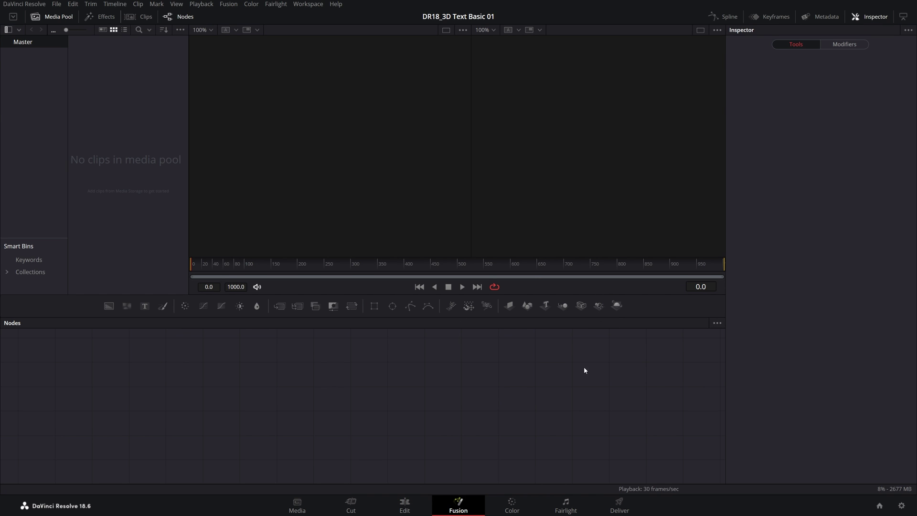
pyautogui.click(546, 308)
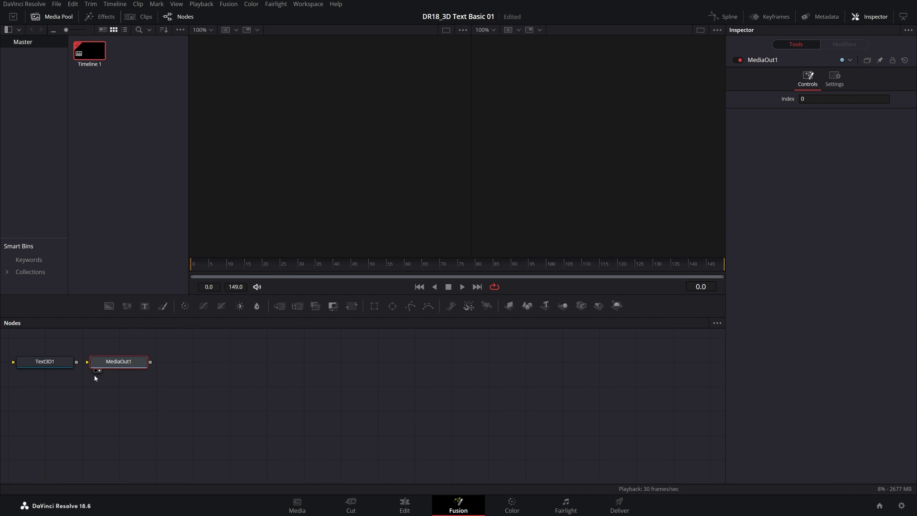
pyautogui.moveTo(47, 366); pyautogui.dragTo(235, 415)
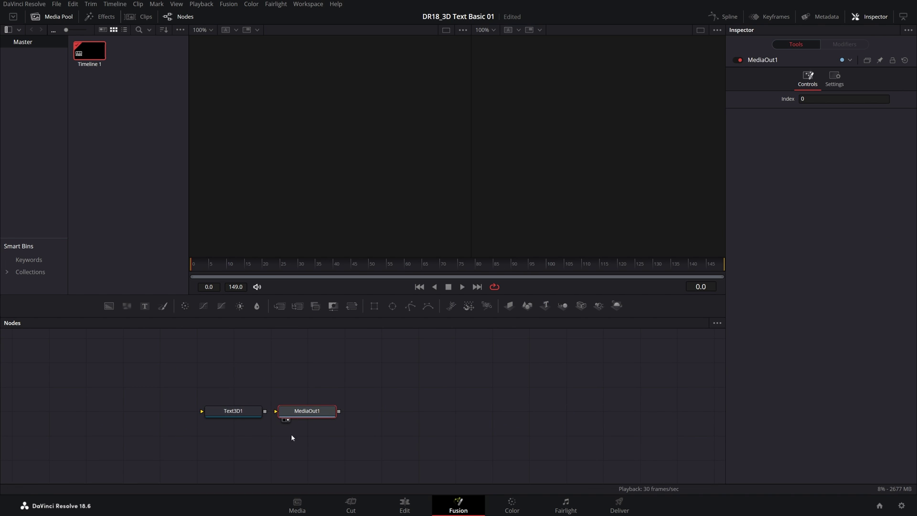
pyautogui.moveTo(297, 415); pyautogui.dragTo(565, 417)
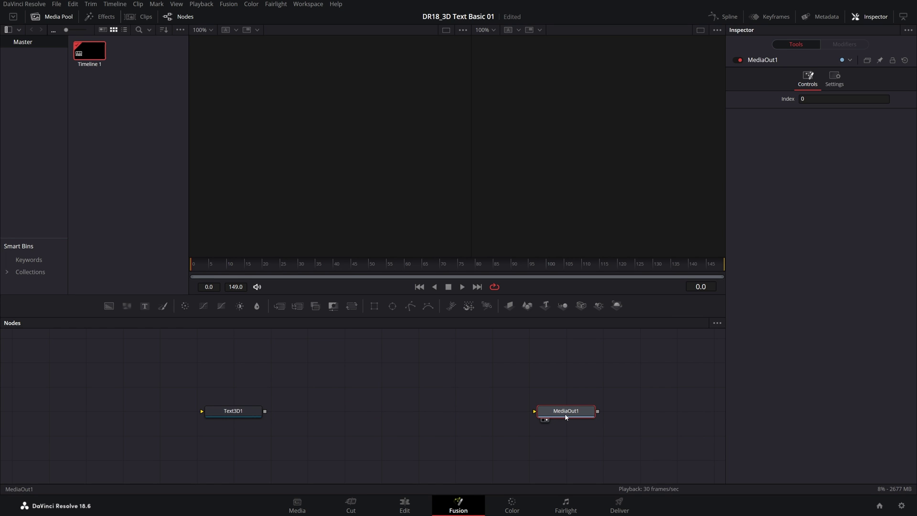
# Step: Chain a Merge 3D and a Renderer 3D node after Text3D1 and connect the renderer's output to MediaOut1
pyautogui.click(231, 412)
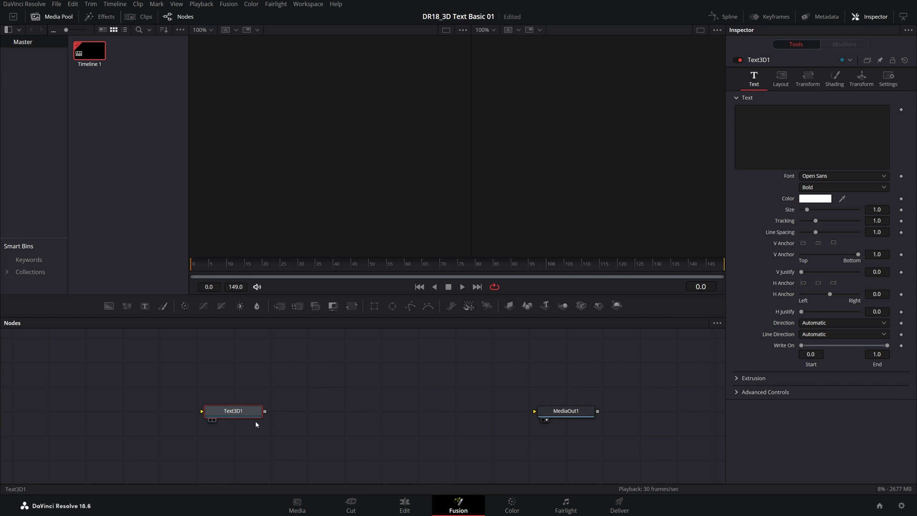
pyautogui.click(563, 306)
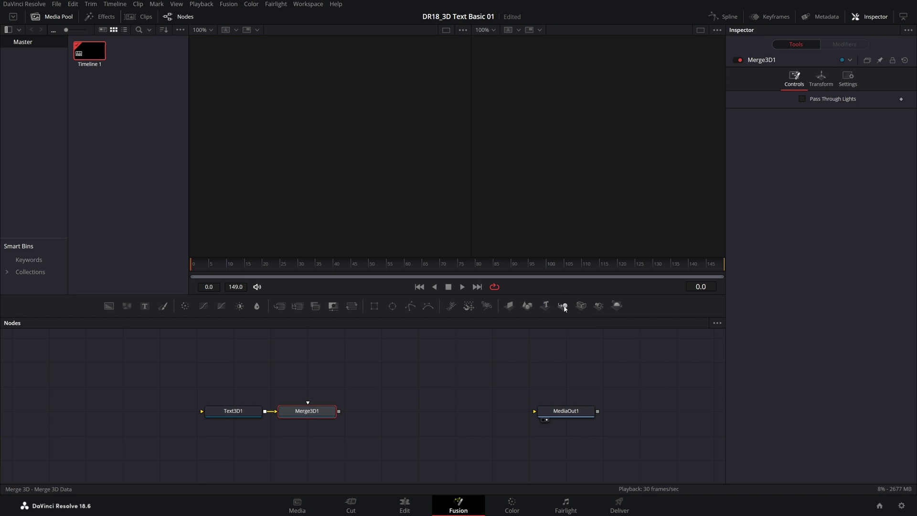
pyautogui.click(618, 306)
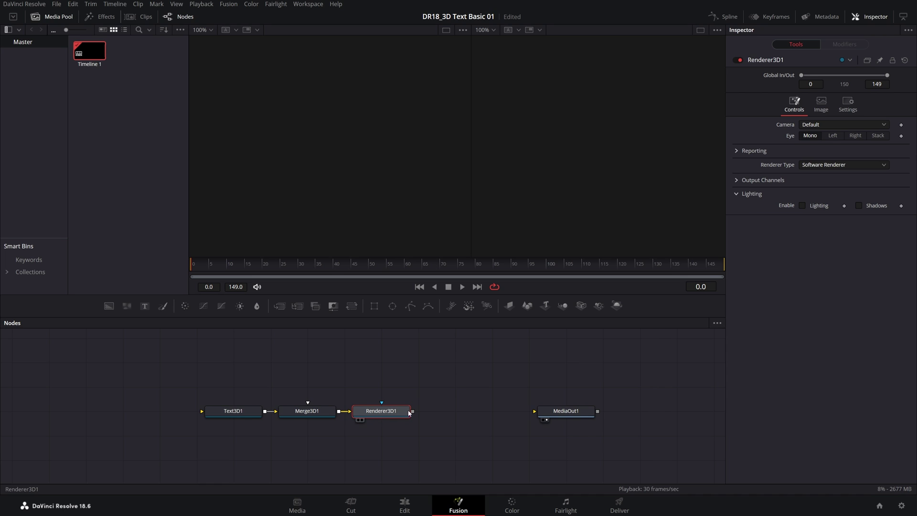
pyautogui.moveTo(414, 412); pyautogui.dragTo(595, 421)
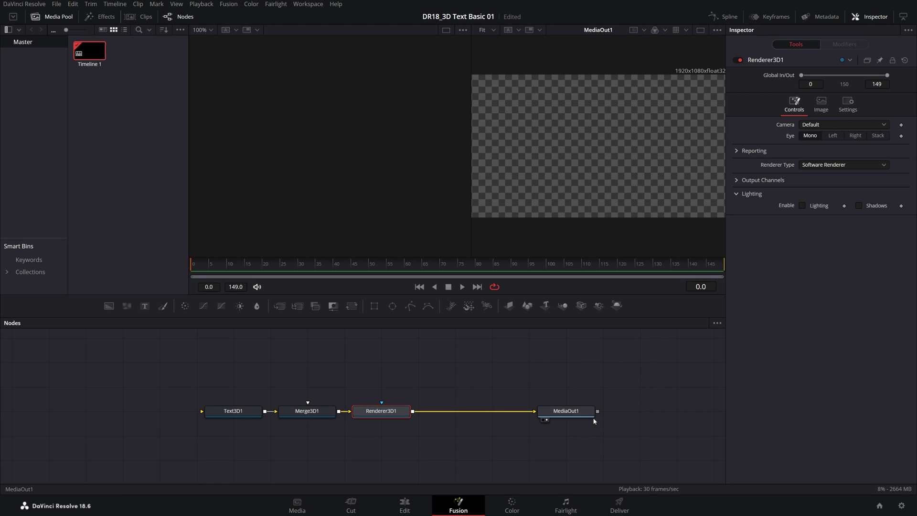
# Step: Show Text3D1 in the first viewer and enter "3D" as its text
pyautogui.click(231, 414)
pyautogui.press('1')
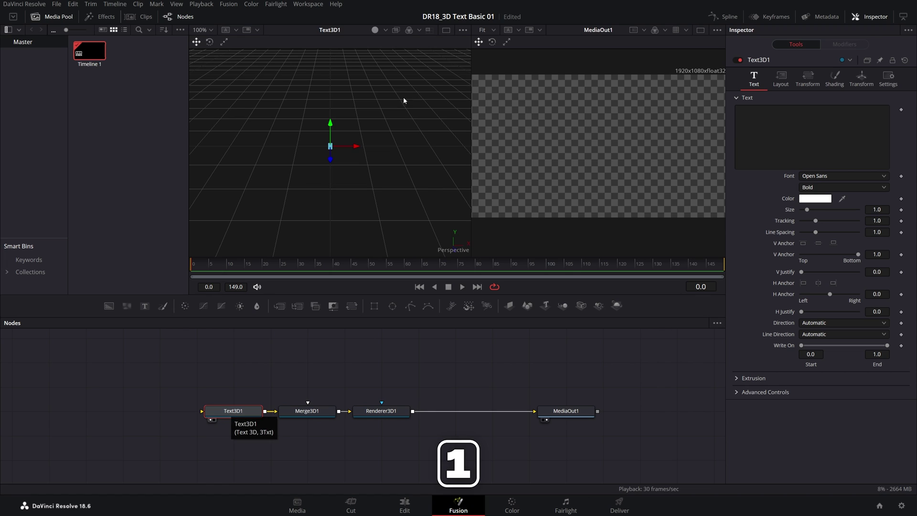
pyautogui.click(870, 16)
pyautogui.click(873, 19)
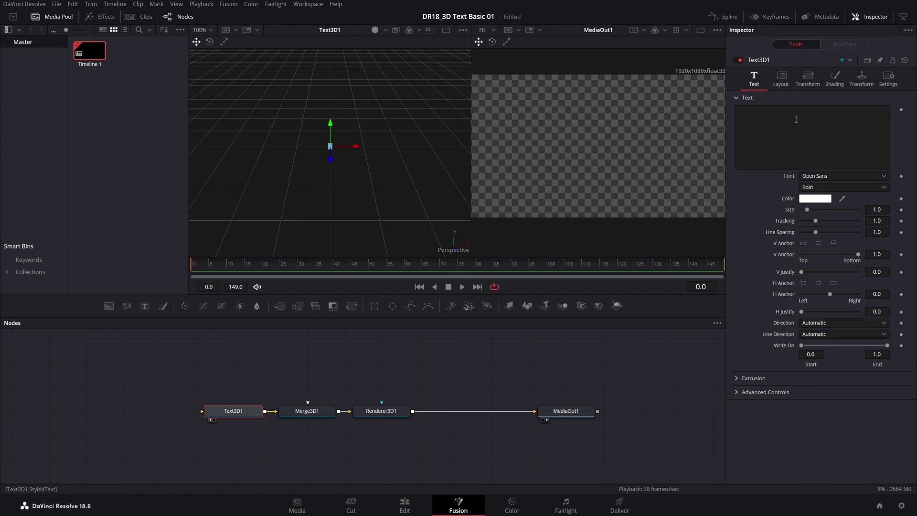
pyautogui.click(766, 121)
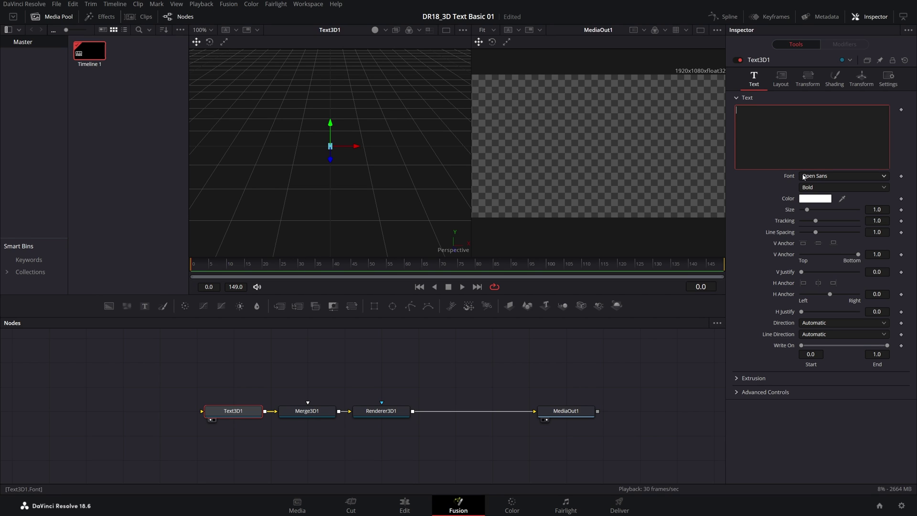
pyautogui.write('3D')
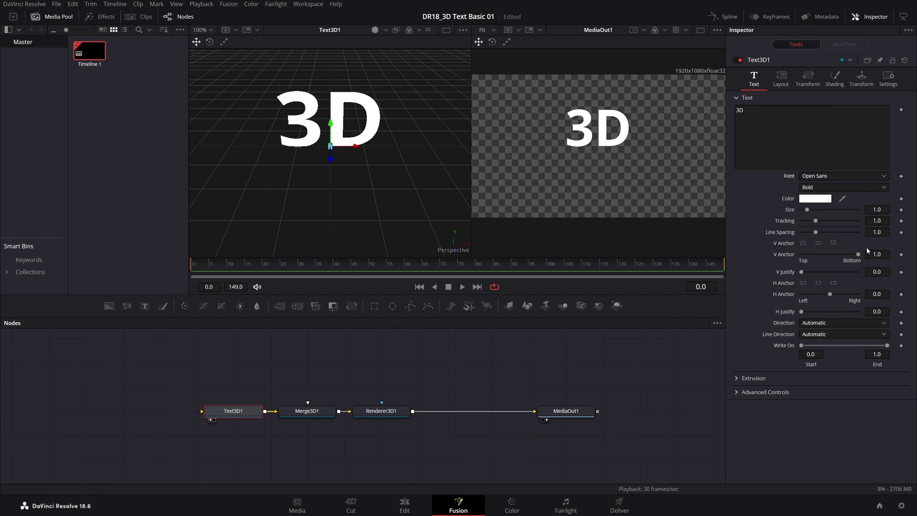
# Step: Set the extrusion depth of the 3D text to about 0.2 and view it at an angle
pyautogui.click(736, 379)
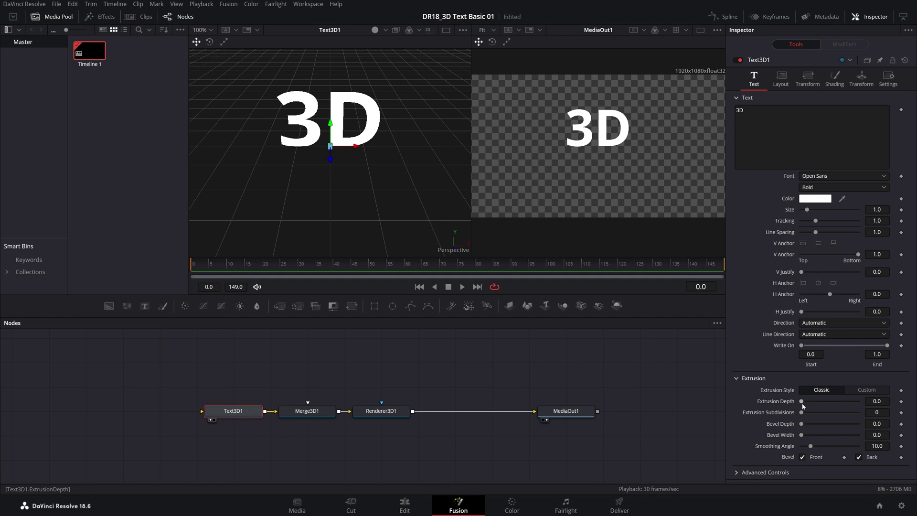
pyautogui.moveTo(801, 401); pyautogui.dragTo(886, 401)
pyautogui.moveTo(375, 145); pyautogui.dragTo(327, 105)
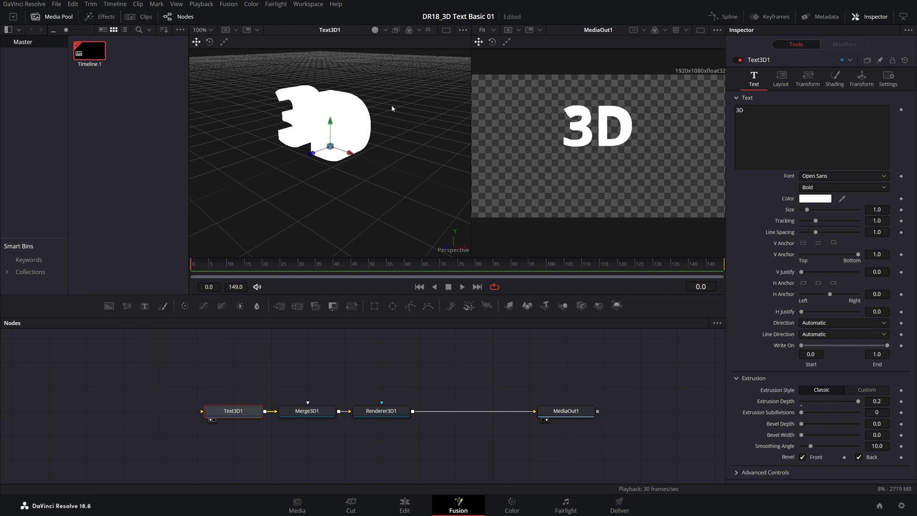
# Step: Try an extrusion depth of 1.0 on the 3D text and undo the change
pyautogui.click(880, 403)
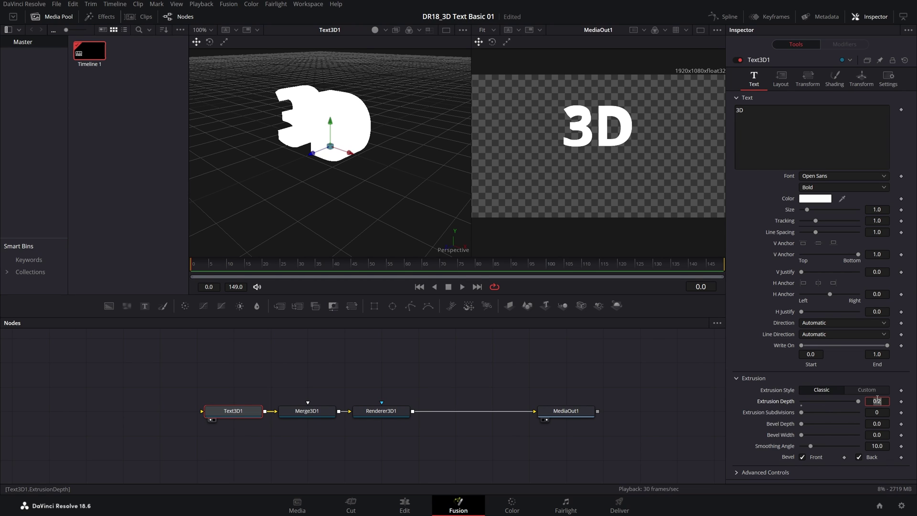
pyautogui.write('1')
pyautogui.press('Return')
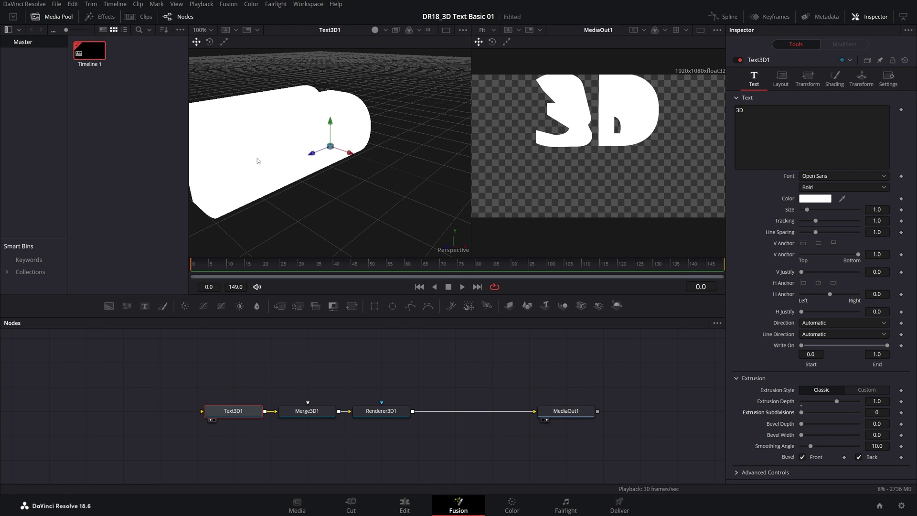
pyautogui.hotkey('ctrl', 'z')
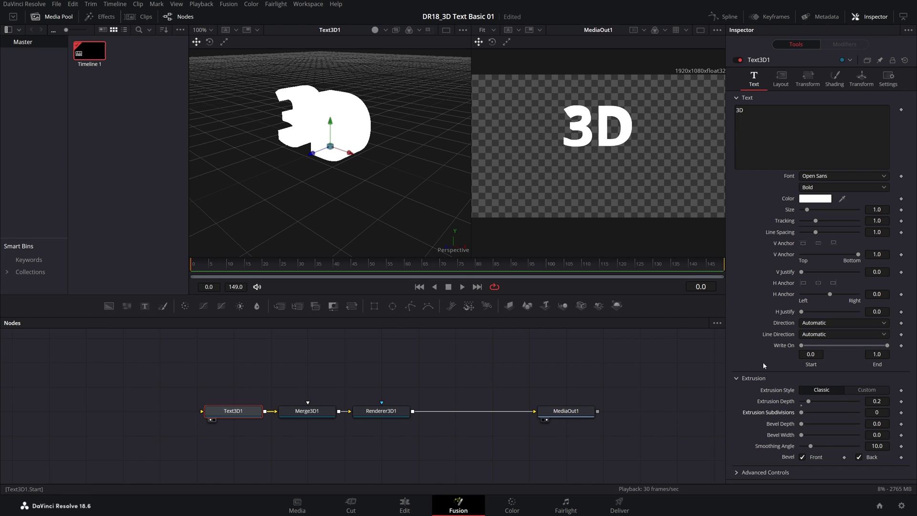
# Step: Lower the 3D text along the Y axis to about -0.18 so it sits centred in the output frame
pyautogui.moveTo(305, 150); pyautogui.dragTo(298, 132)
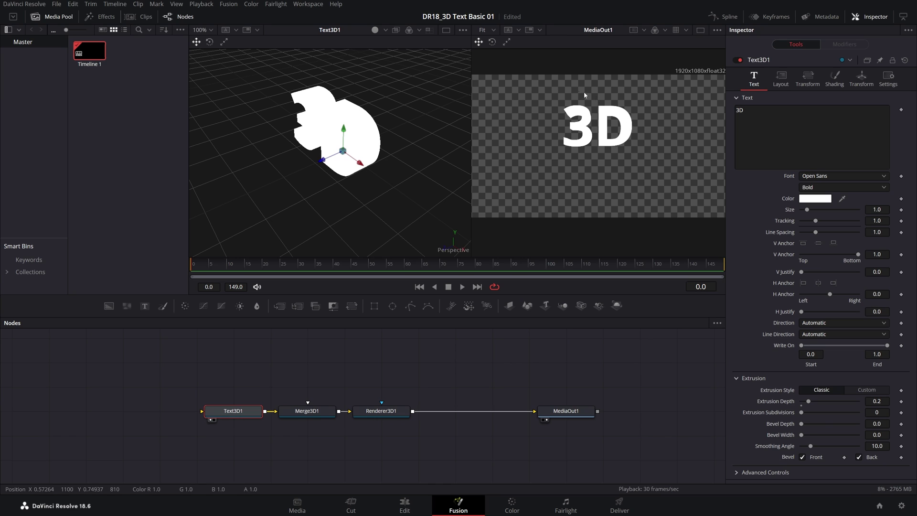
pyautogui.moveTo(342, 167); pyautogui.dragTo(335, 133)
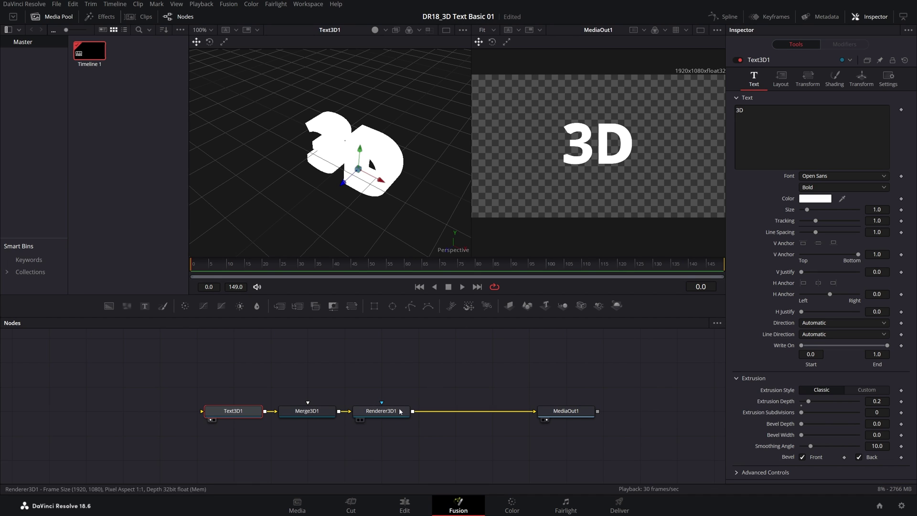
# Step: Enable lighting and shadows on the Renderer3D1 node
pyautogui.click(381, 411)
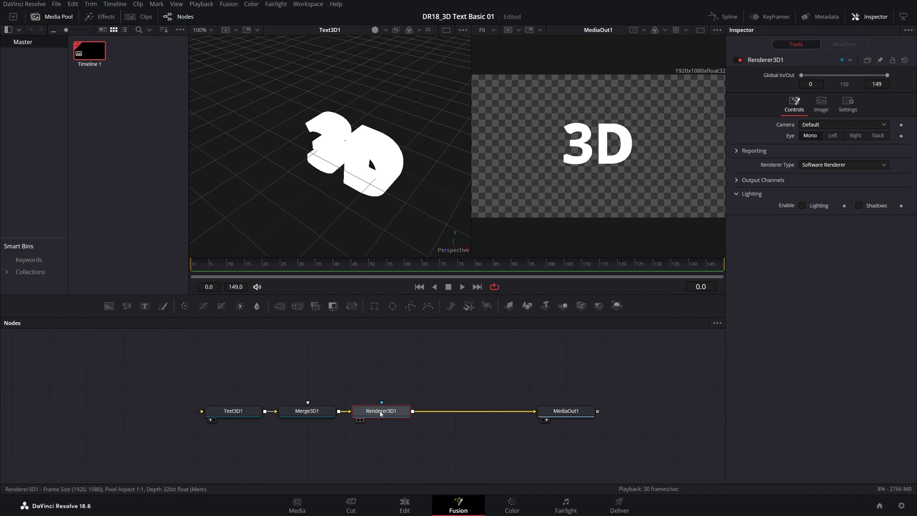
pyautogui.click(803, 205)
pyautogui.click(859, 205)
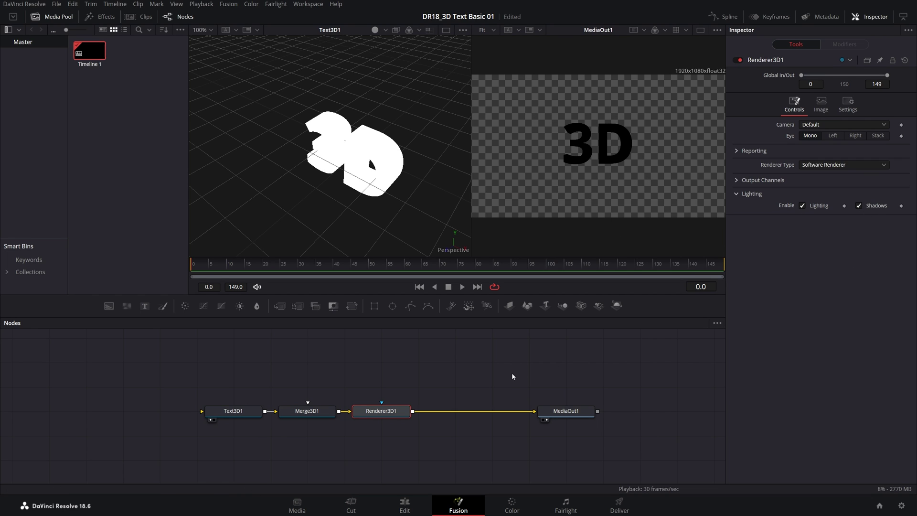
# Step: Add a Directional Light feeding into Merge3D1 and place its node above Text3D1
pyautogui.click(307, 412)
pyautogui.hotkey('ctrl', 'space')
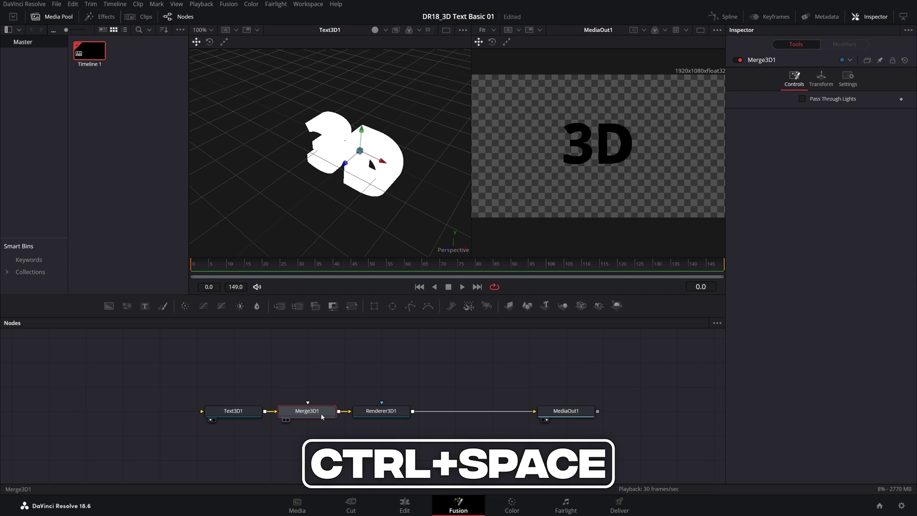
pyautogui.write('Directional Light')
pyautogui.click(602, 386)
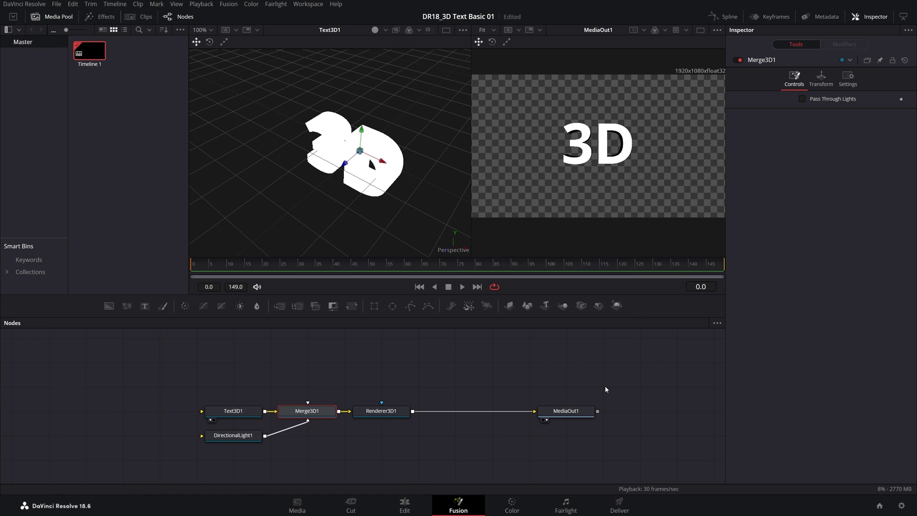
pyautogui.scroll(3, 612, 138)
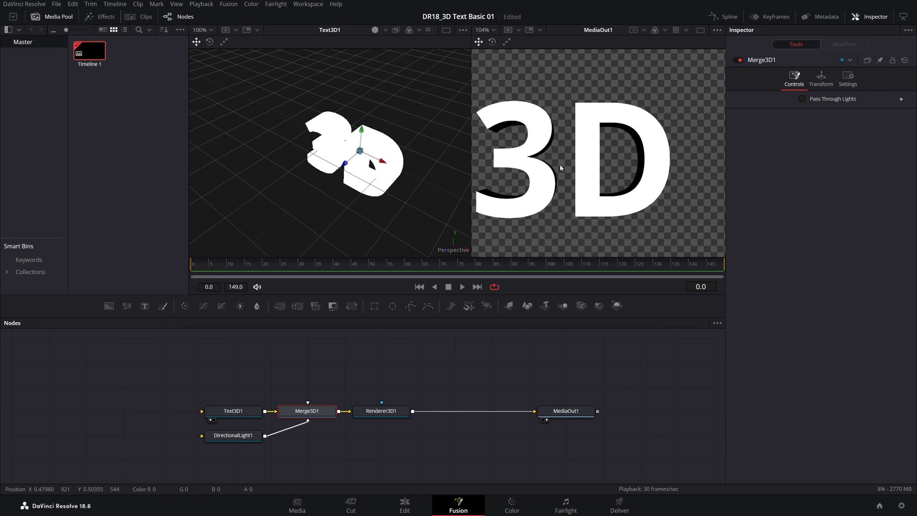
pyautogui.moveTo(559, 167); pyautogui.dragTo(587, 151)
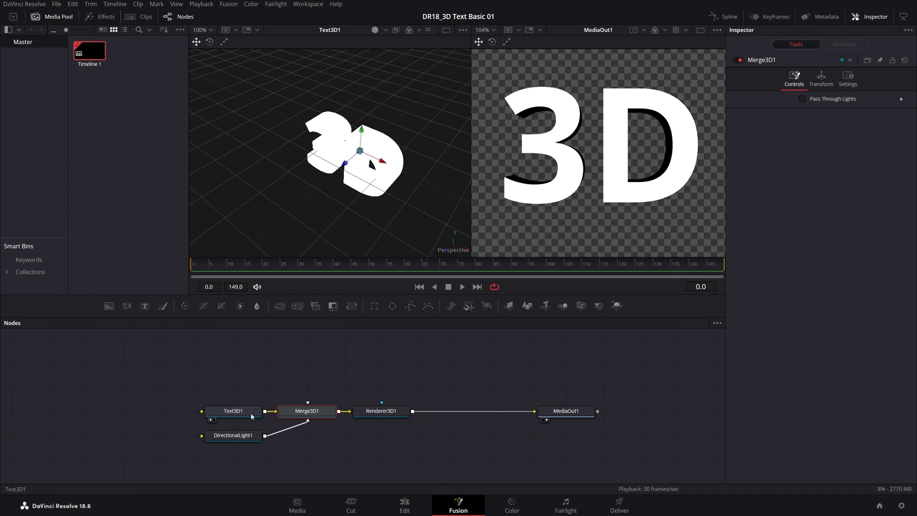
pyautogui.moveTo(236, 435); pyautogui.dragTo(237, 387)
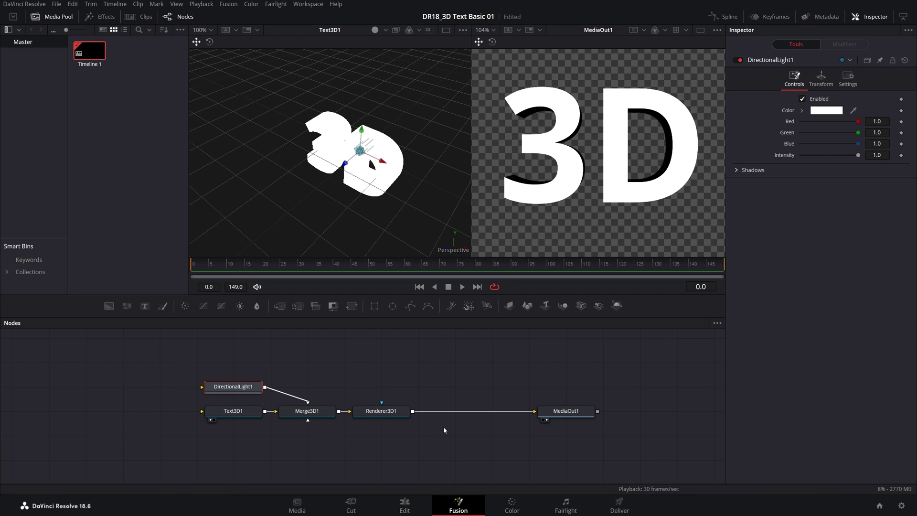
# Step: Add an Ambient Light feeding into Merge3D1 and arrange both light nodes side by side above the merge
pyautogui.click(306, 412)
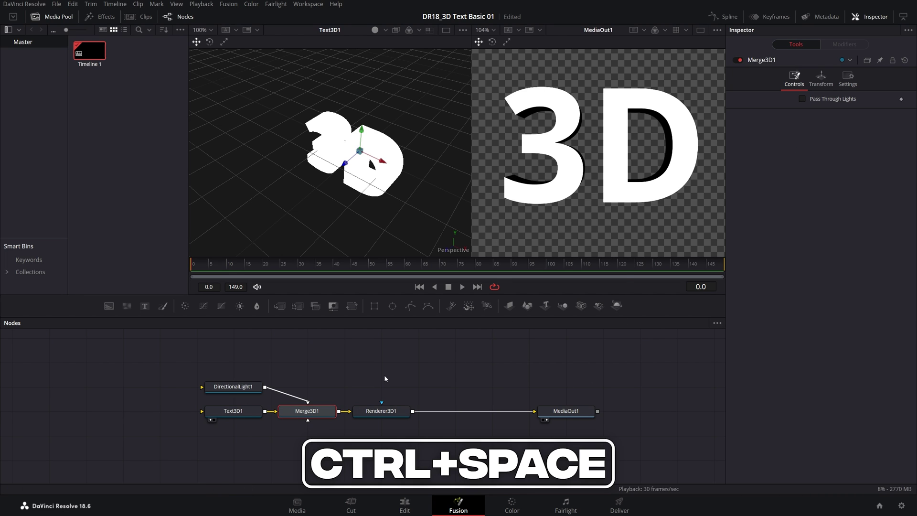
pyautogui.hotkey('ctrl', 'space')
pyautogui.write('Ambient Light')
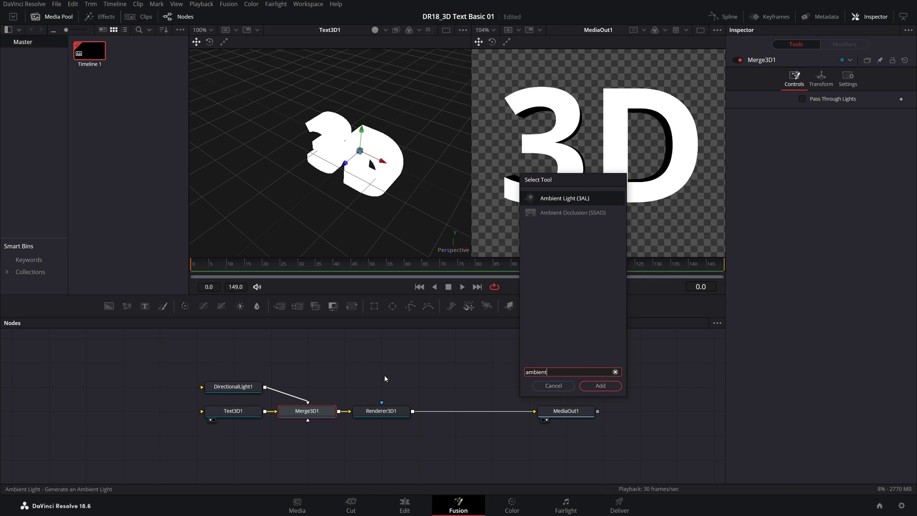
pyautogui.press('Return')
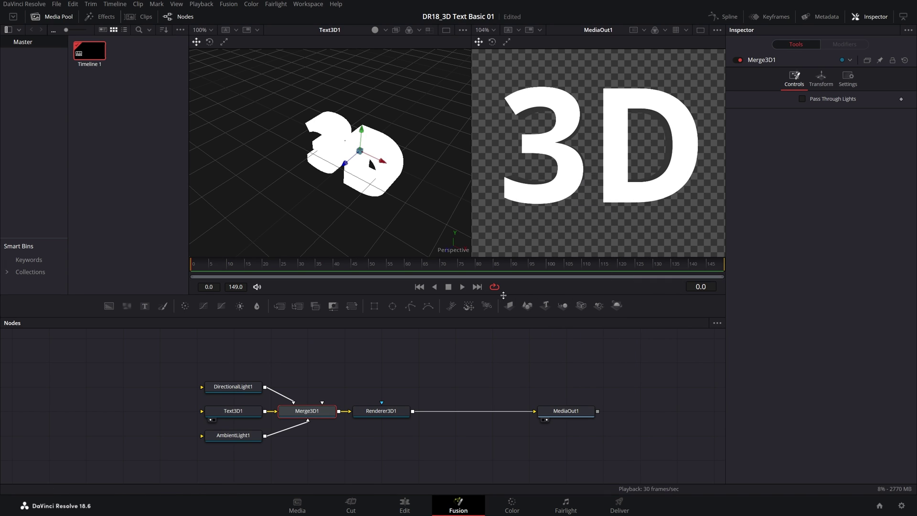
pyautogui.moveTo(233, 440); pyautogui.dragTo(344, 387)
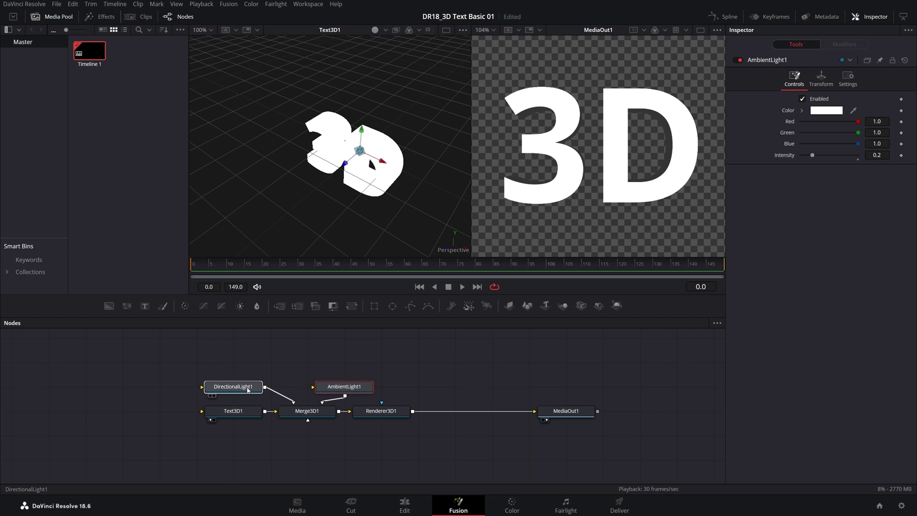
pyautogui.moveTo(234, 386); pyautogui.dragTo(271, 386)
# Step: Raise the ambient light's intensity to about 0.25 and fit the output image in its viewer
pyautogui.click(343, 387)
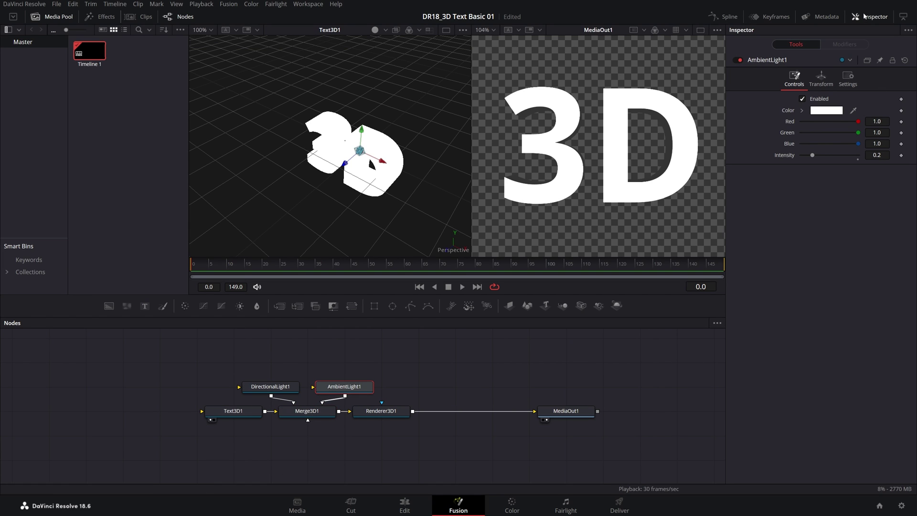
pyautogui.moveTo(812, 155)
pyautogui.mouseDown()
pyautogui.moveTo(802, 156)
pyautogui.moveTo(845, 156)
pyautogui.moveTo(814, 159)
pyautogui.mouseUp()
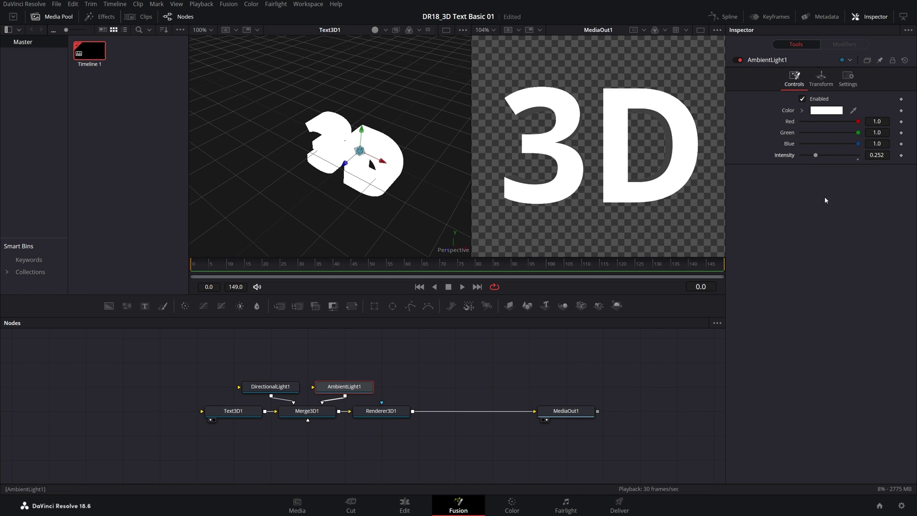
pyautogui.hotkey('ctrl', 'f')
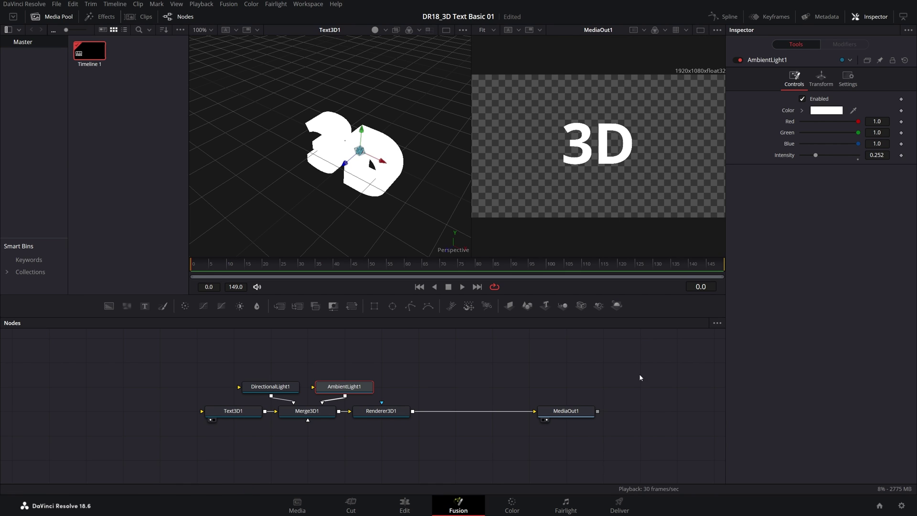
# Step: Try out the X translation, X rotation and scale of Text3D1, undoing each change
pyautogui.click(228, 412)
pyautogui.click(861, 79)
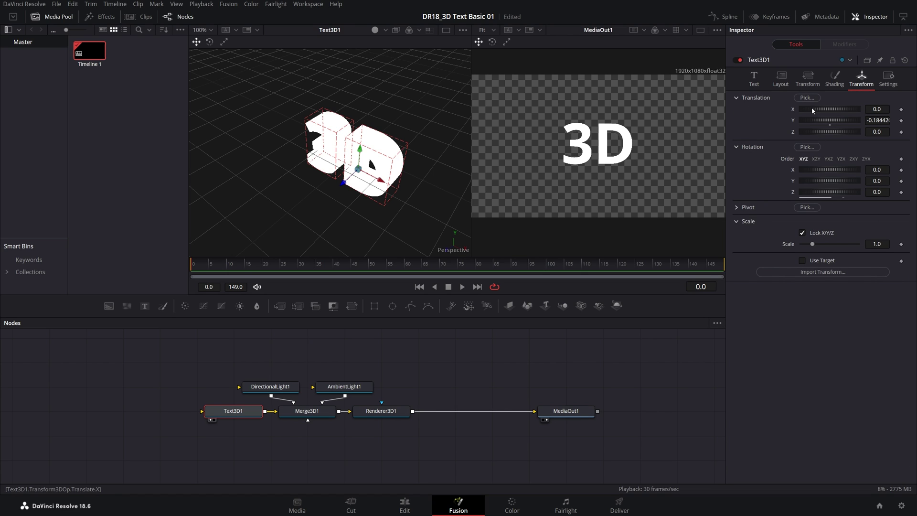
pyautogui.moveTo(812, 108); pyautogui.dragTo(809, 111)
pyautogui.hotkey('ctrl', 'z')
pyautogui.moveTo(841, 171); pyautogui.dragTo(857, 170)
pyautogui.hotkey('ctrl', 'z')
pyautogui.moveTo(812, 244); pyautogui.dragTo(826, 244)
pyautogui.hotkey('ctrl', 'z')
# Step: Animate the Y rotation of Text3D1 from 0 at frame 0 to 360 at about frame 60, and play back the spin
pyautogui.click(901, 181)
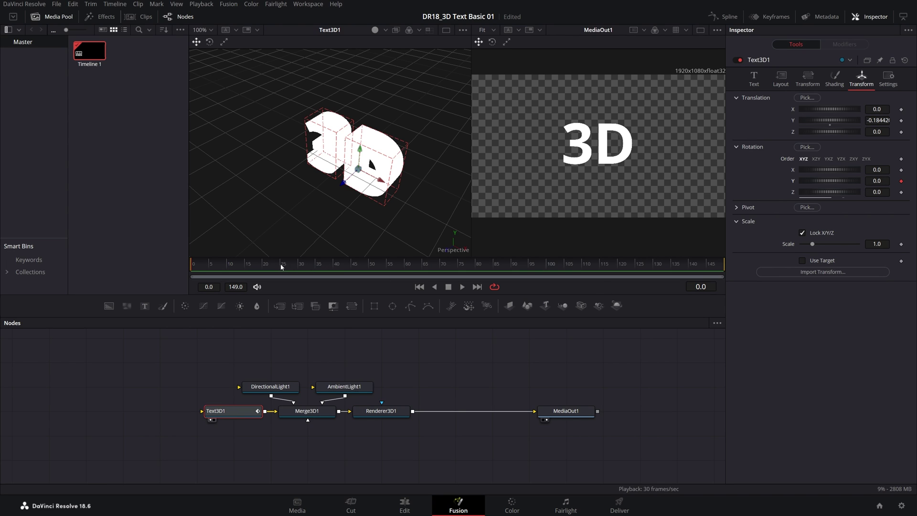
pyautogui.moveTo(281, 267); pyautogui.dragTo(401, 270)
pyautogui.click(884, 181)
pyautogui.write('360')
pyautogui.press('Return')
pyautogui.moveTo(250, 266); pyautogui.dragTo(182, 264)
pyautogui.press('space')
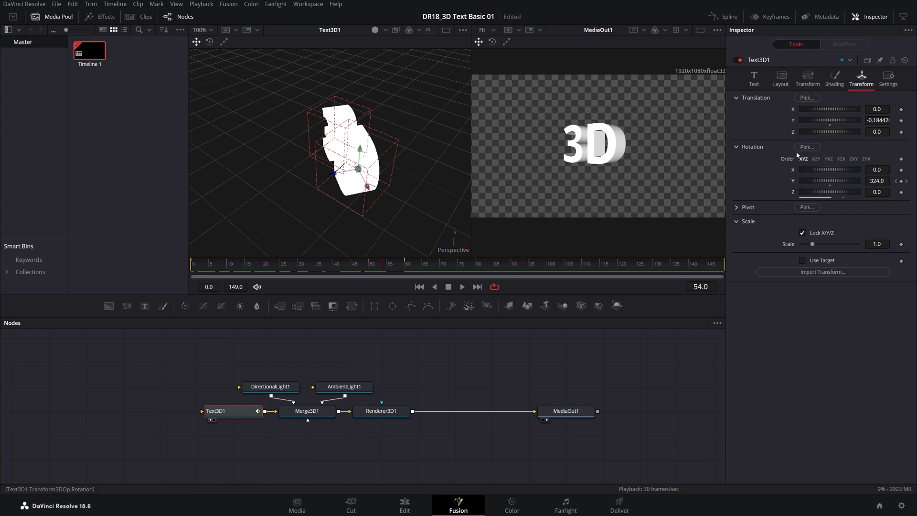
# Step: Set the X rotation of Text3D1 to -15
pyautogui.click(877, 170)
pyautogui.write('-15')
pyautogui.press('Return')
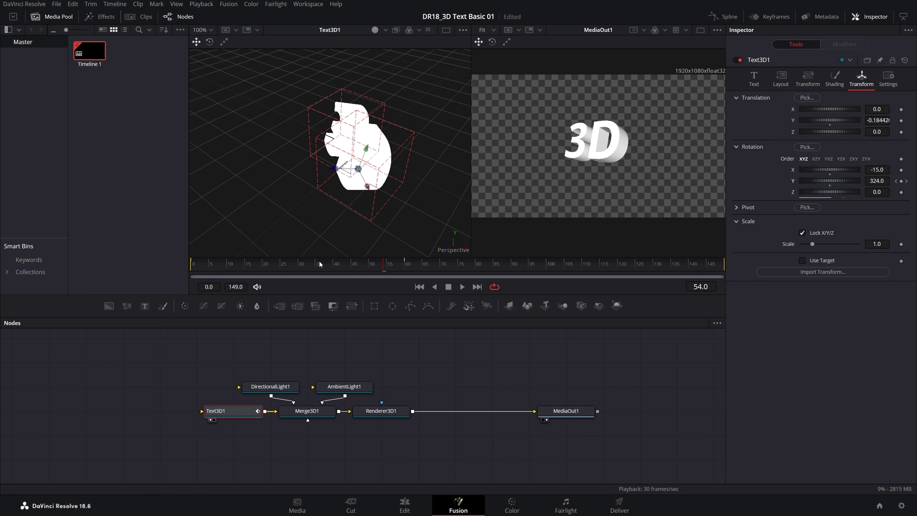
# Step: Play back the text's rotation from frame 0 and inspect the extruded letters close up in the output viewer
pyautogui.moveTo(265, 264); pyautogui.dragTo(191, 264)
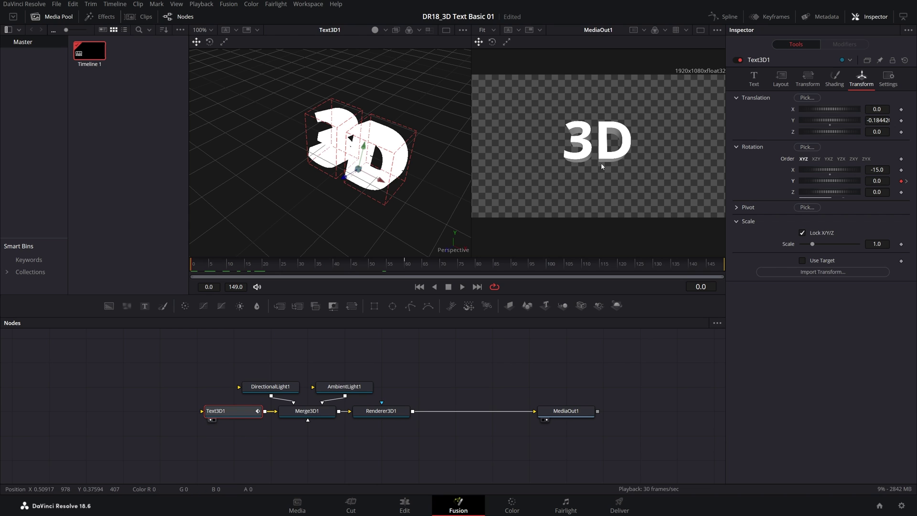
pyautogui.scroll(3, 601, 162)
pyautogui.press('space')
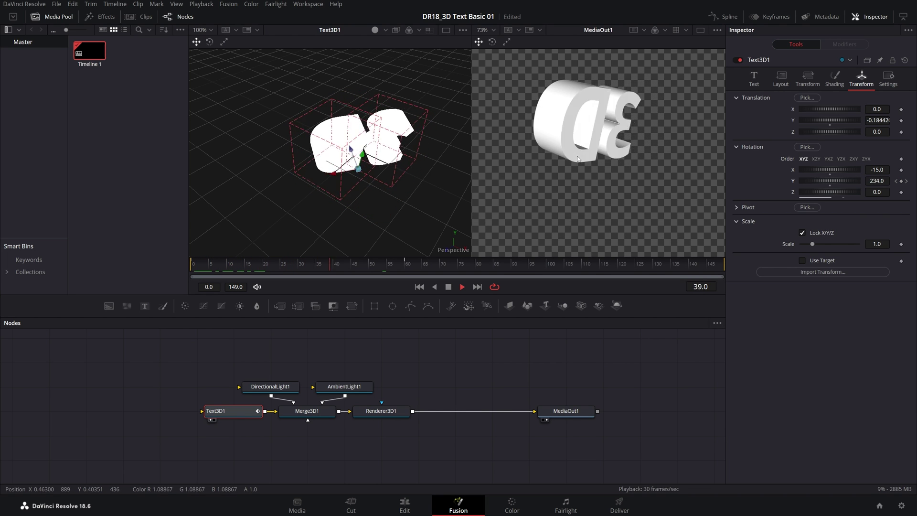
pyautogui.press('space')
pyautogui.scroll(3, 614, 94)
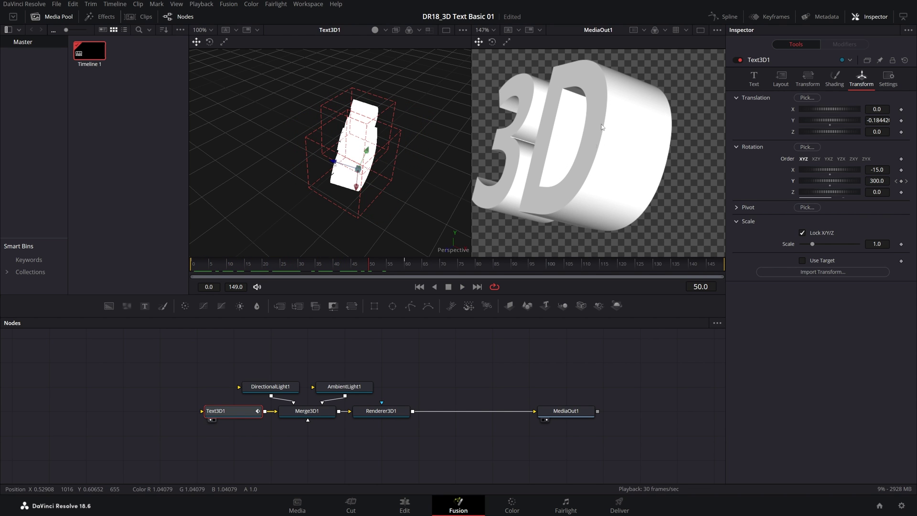
# Step: Give Text3D1 a bevel depth of 0.0094 and a bevel width of 0.0031, and play back the bevelled text
pyautogui.click(754, 79)
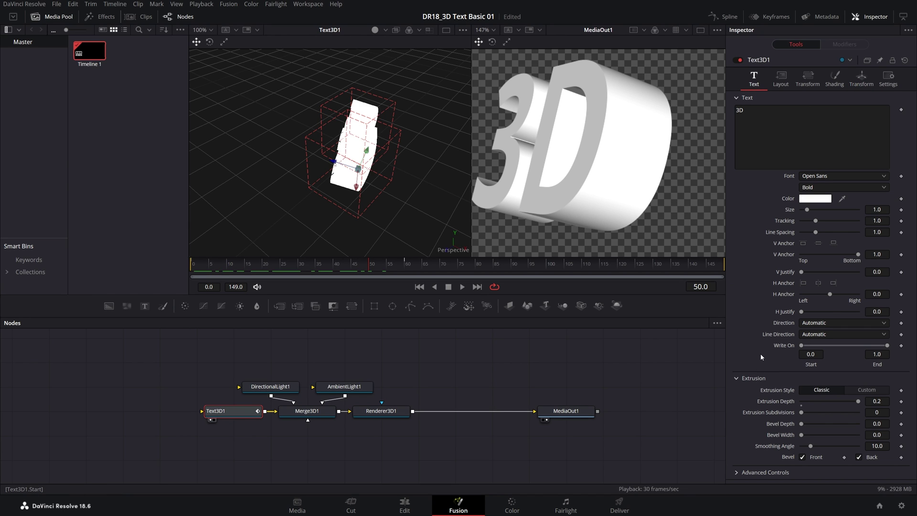
pyautogui.moveTo(800, 425); pyautogui.dragTo(802, 436)
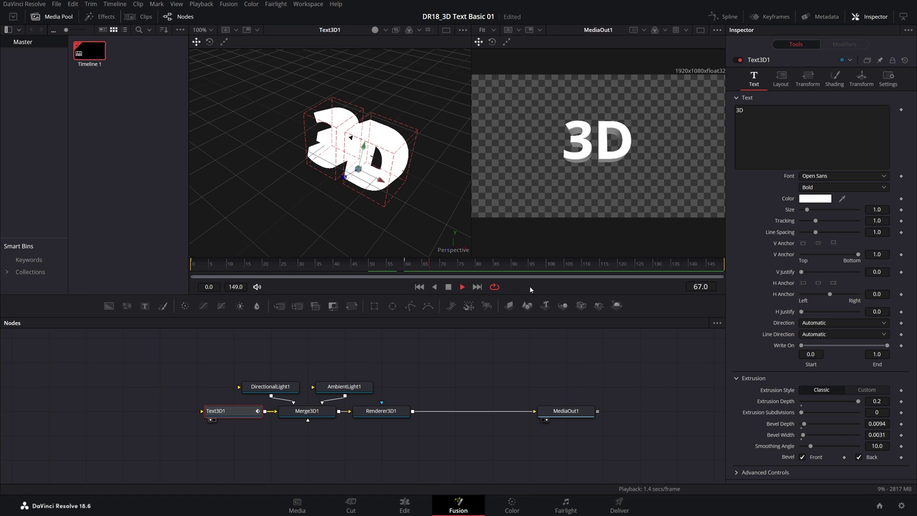
pyautogui.press('space')
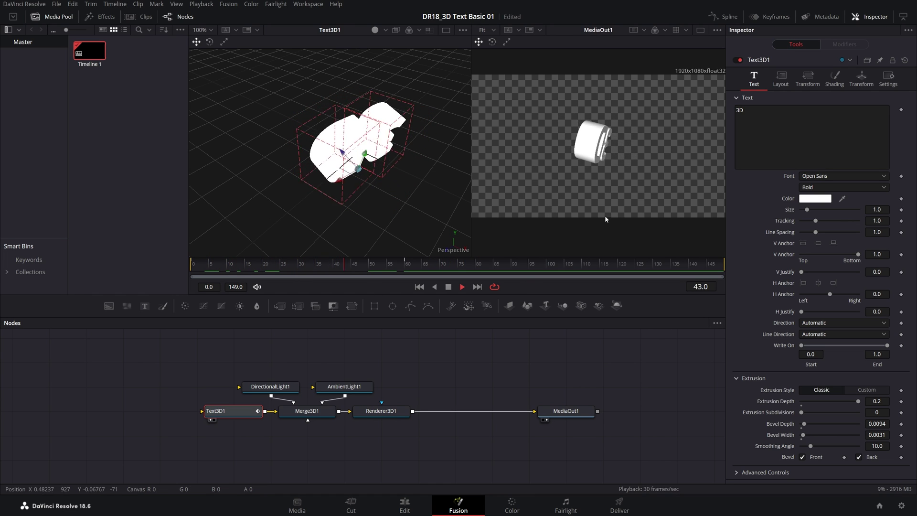
pyautogui.press('space')
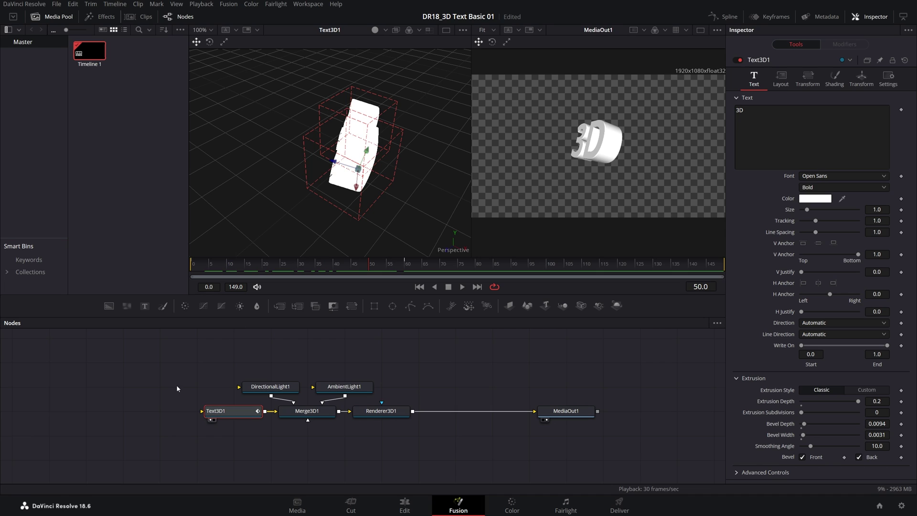
# Step: Add an unconnected Background node below the 3D text nodes in the node graph
pyautogui.click(166, 408)
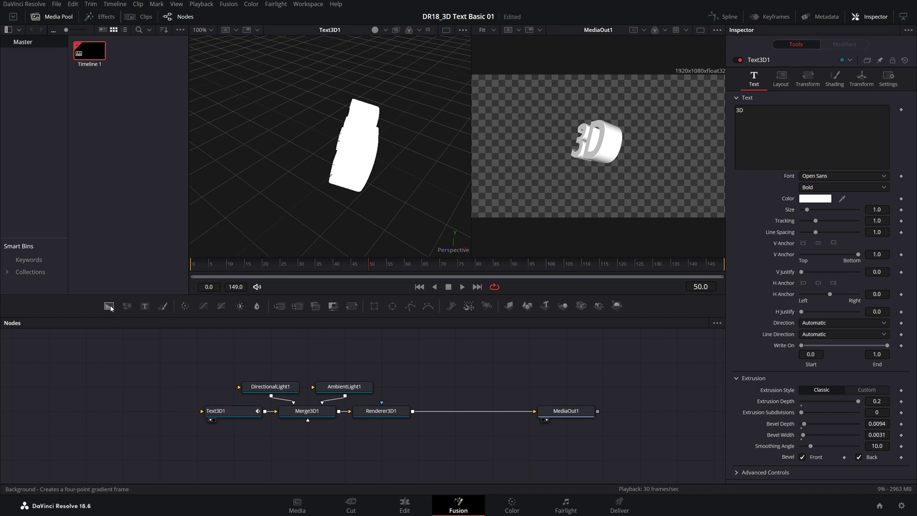
pyautogui.moveTo(109, 306); pyautogui.dragTo(227, 470)
pyautogui.moveTo(394, 425); pyautogui.dragTo(354, 401)
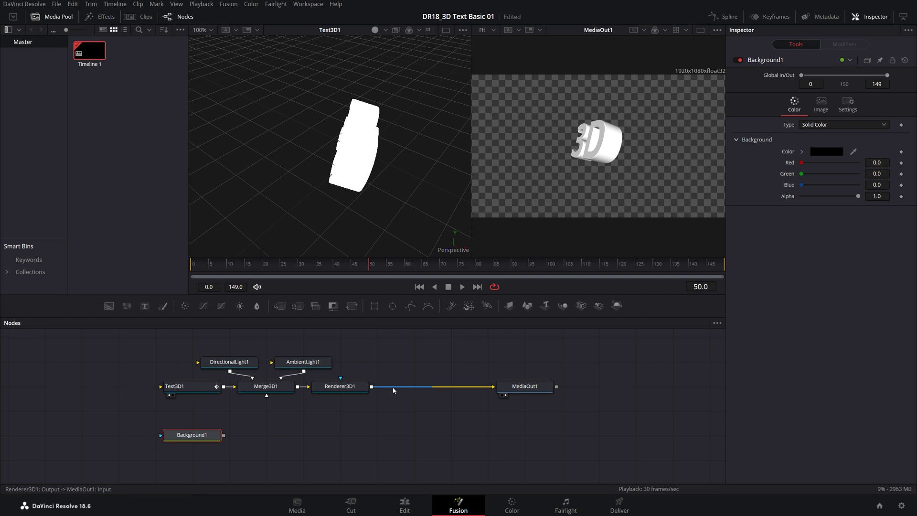
# Step: Disconnect Renderer3D1 from MediaOut1, merge it over Background1, and feed the merged result into MediaOut1
pyautogui.moveTo(393, 390); pyautogui.dragTo(426, 422)
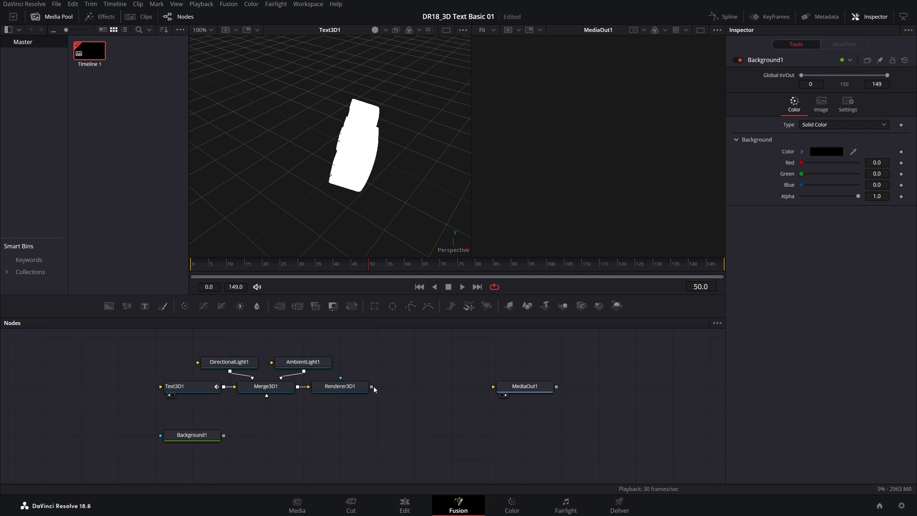
pyautogui.moveTo(373, 389); pyautogui.dragTo(226, 438)
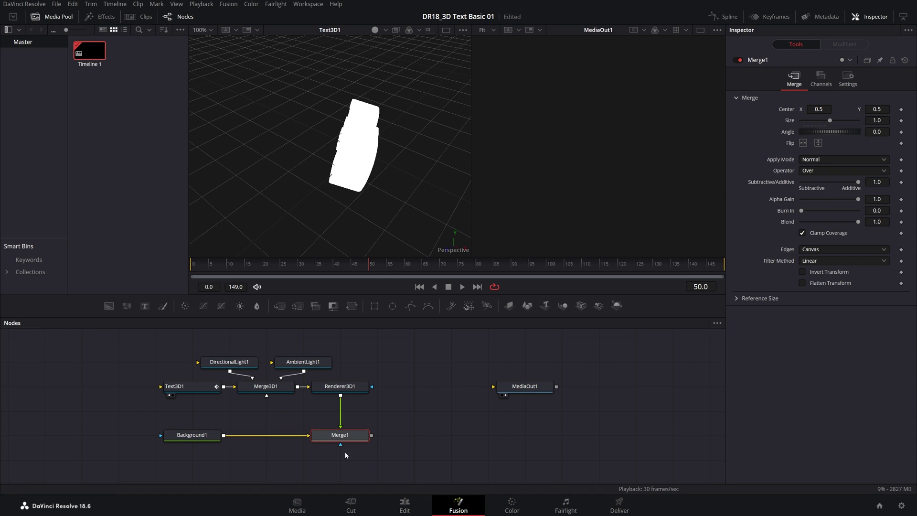
pyautogui.click(374, 439)
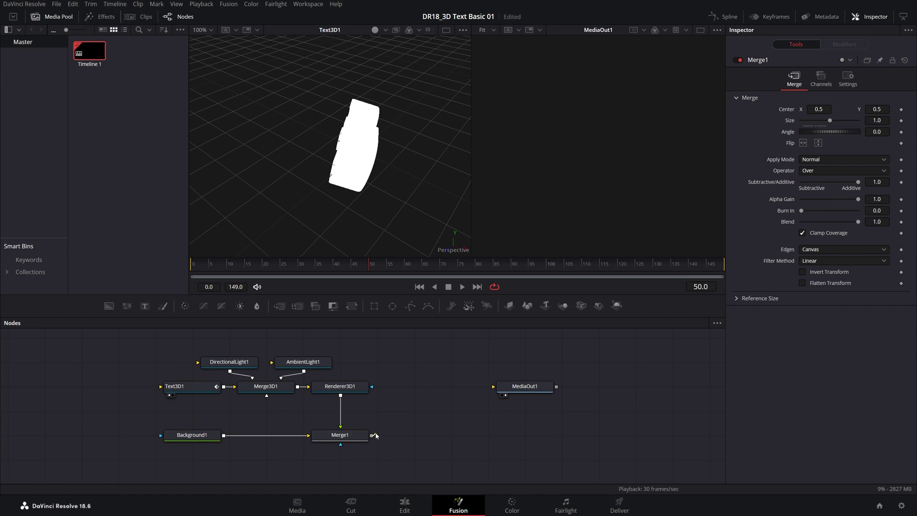
pyautogui.moveTo(390, 428); pyautogui.dragTo(493, 385)
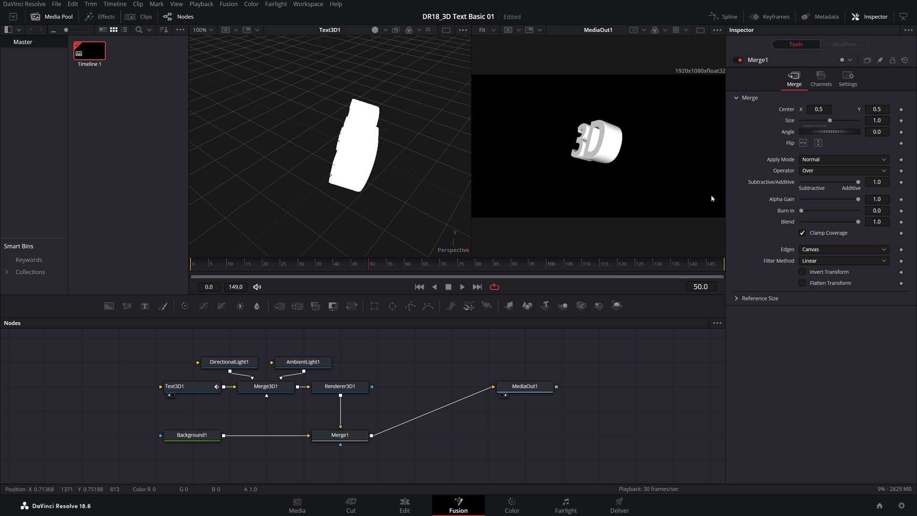
# Step: Set Background1's solid color to dark gray with red, green and blue at 0.192156
pyautogui.click(190, 435)
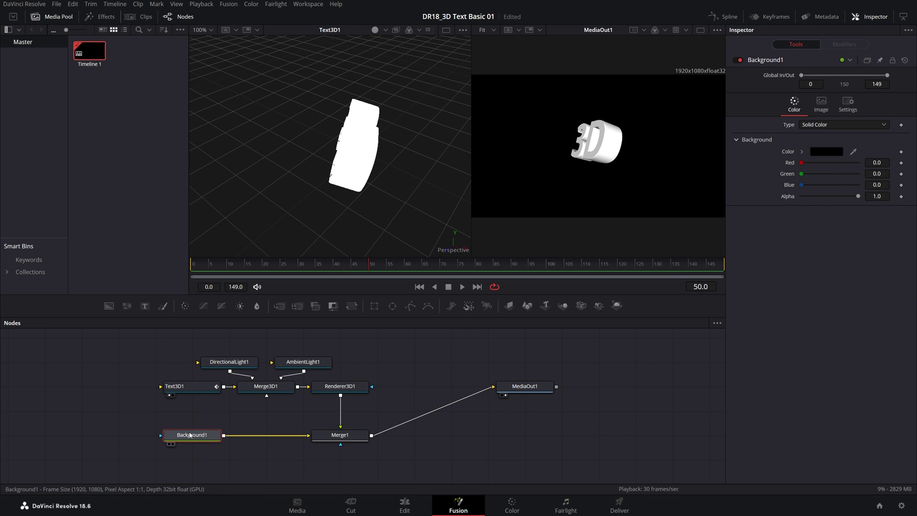
pyautogui.click(823, 154)
pyautogui.moveTo(561, 263); pyautogui.dragTo(533, 178)
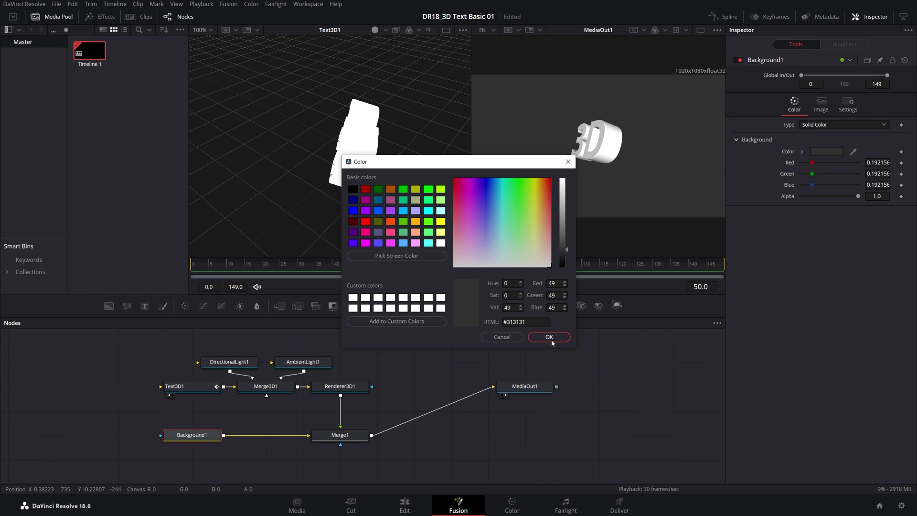
pyautogui.click(551, 339)
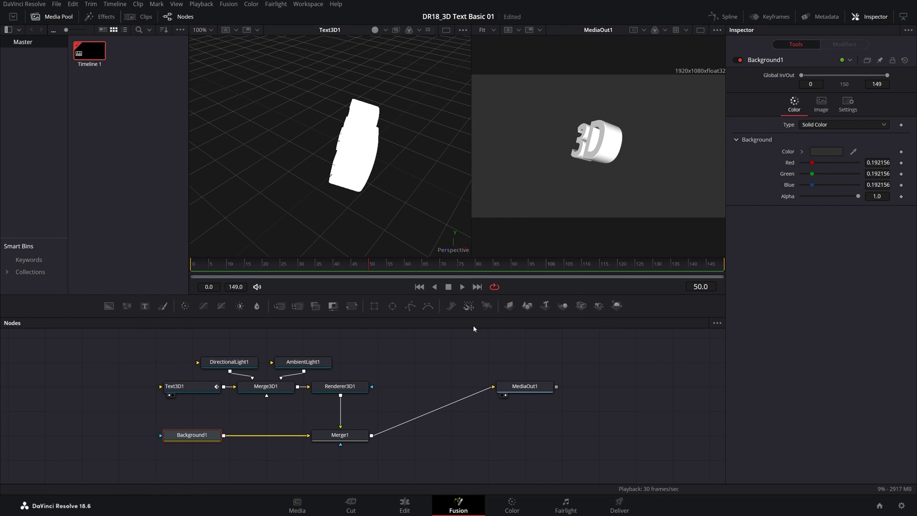
# Step: Play back the rotating text over its background from the start of the timeline
pyautogui.moveTo(370, 264); pyautogui.dragTo(191, 264)
pyautogui.press('space')
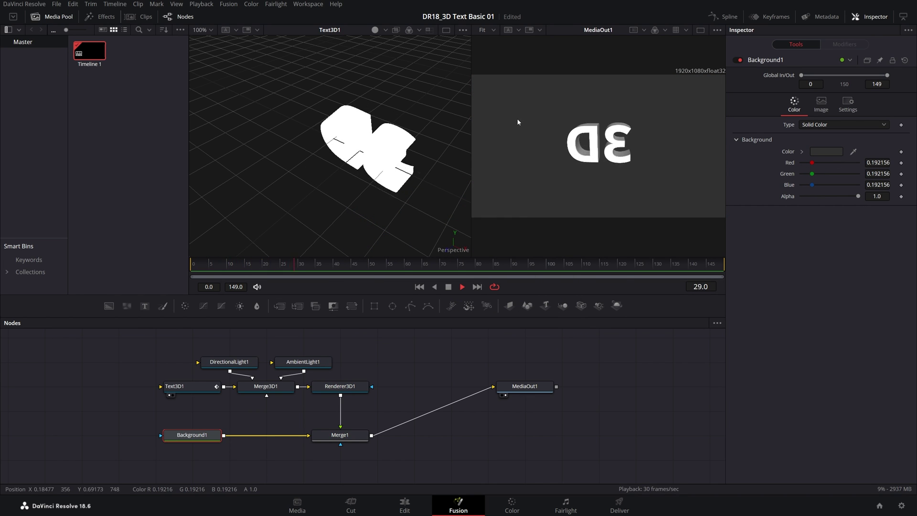
pyautogui.click(191, 266)
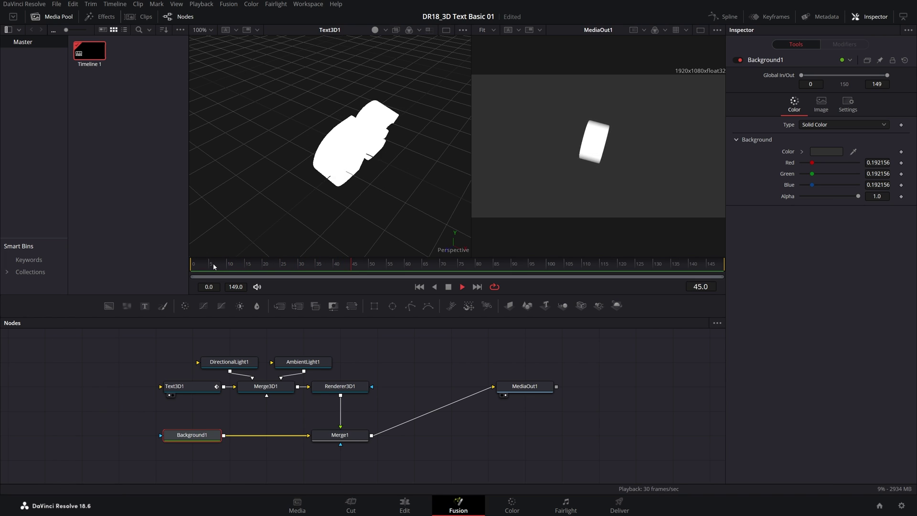
pyautogui.press('space')
pyautogui.moveTo(230, 264); pyautogui.dragTo(176, 264)
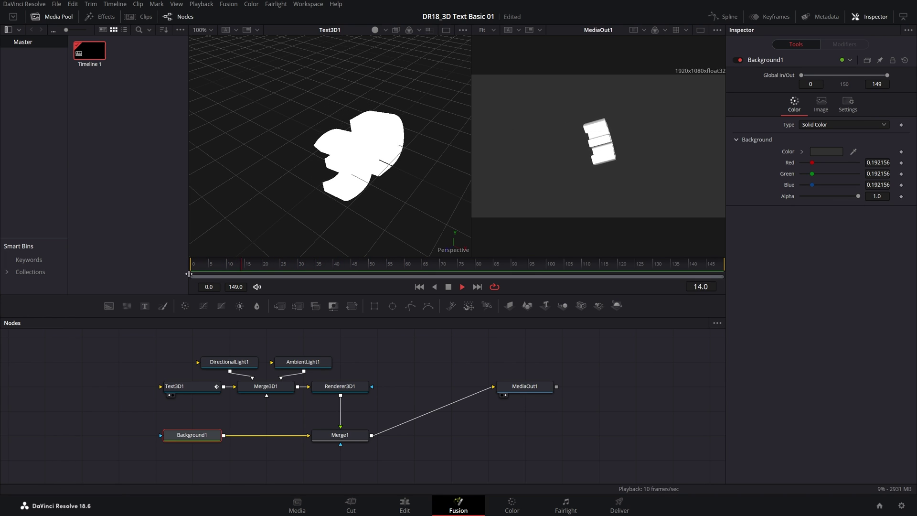